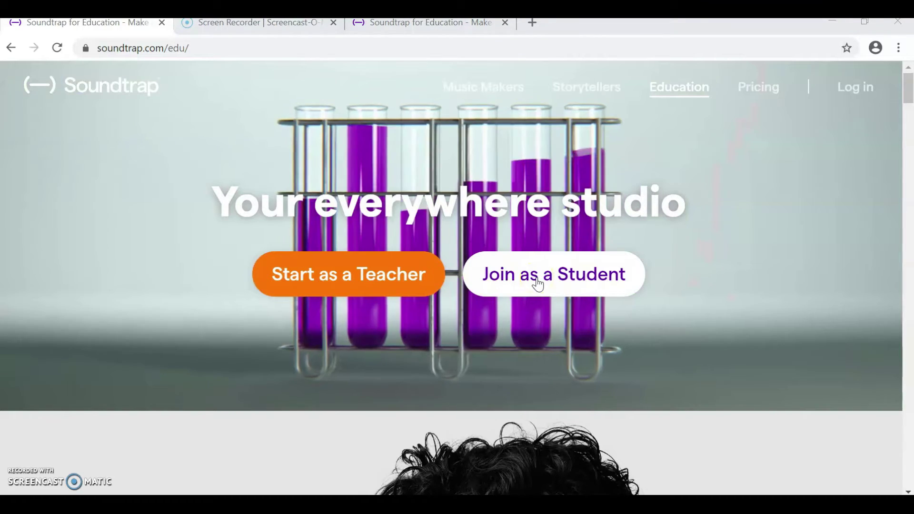
Choose to join as a student with an invitation code, then go to the Cedar Hall School sign-up tab.
left_click(538, 284)
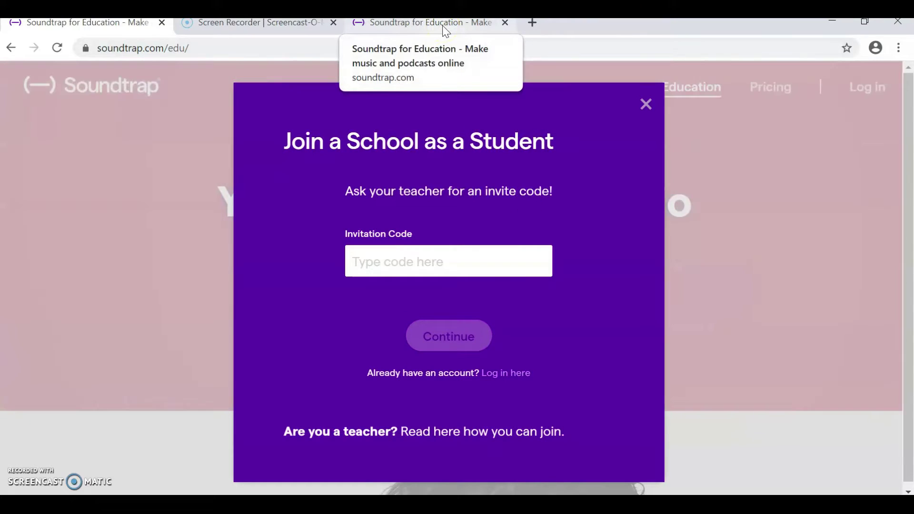
left_click(442, 28)
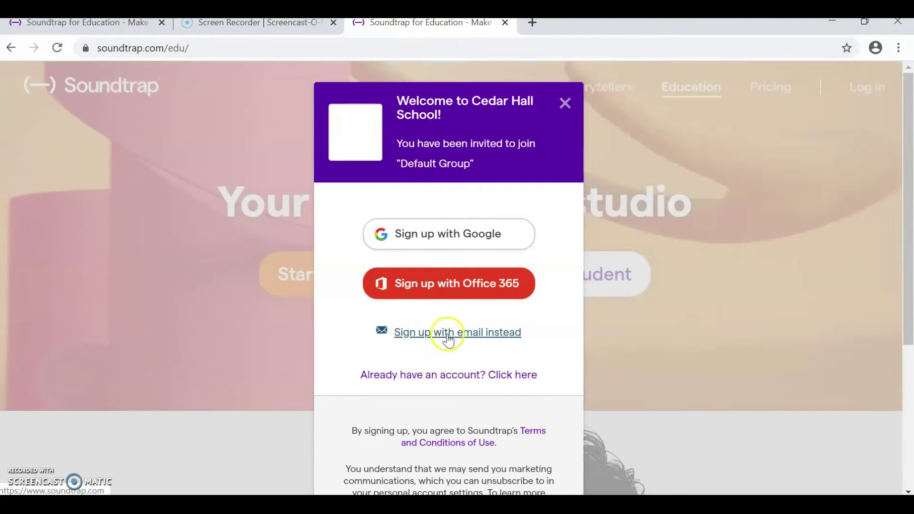
Switch to e-mail sign-up, enter a partial school e-mail address, and return to the first tab.
left_click(447, 339)
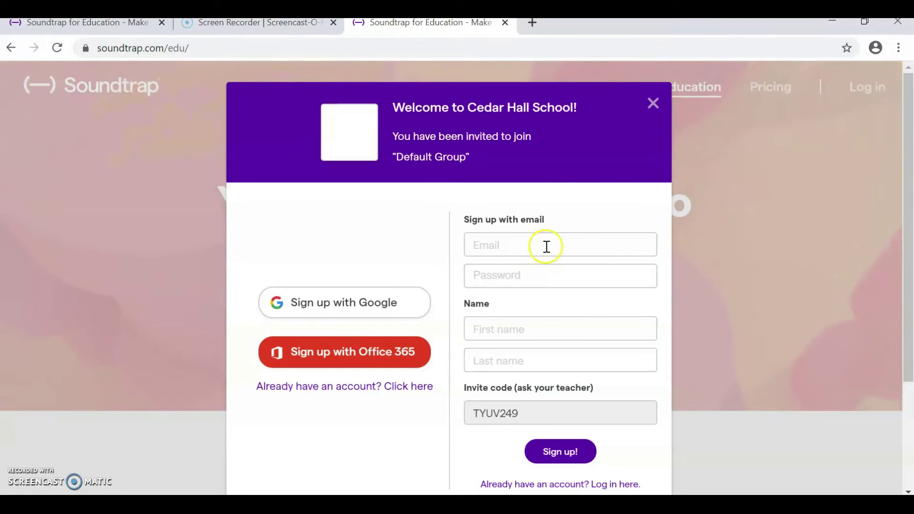
left_click(546, 247)
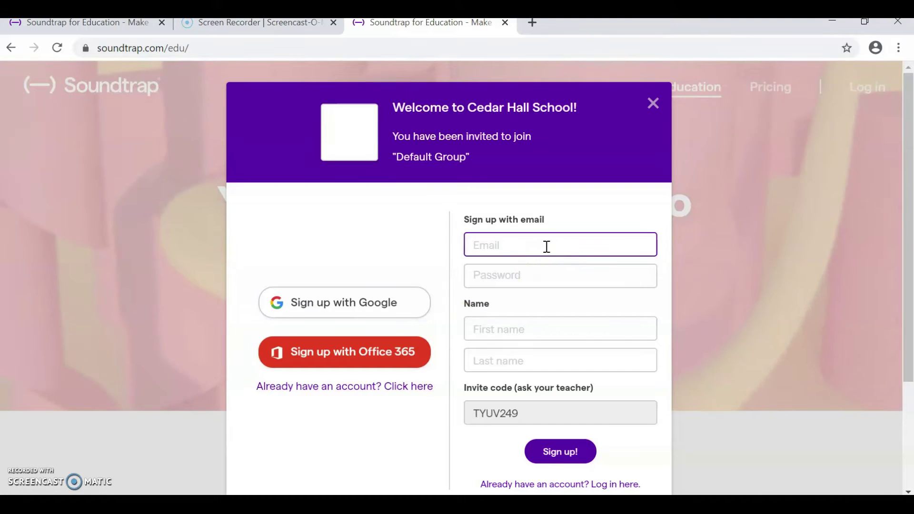
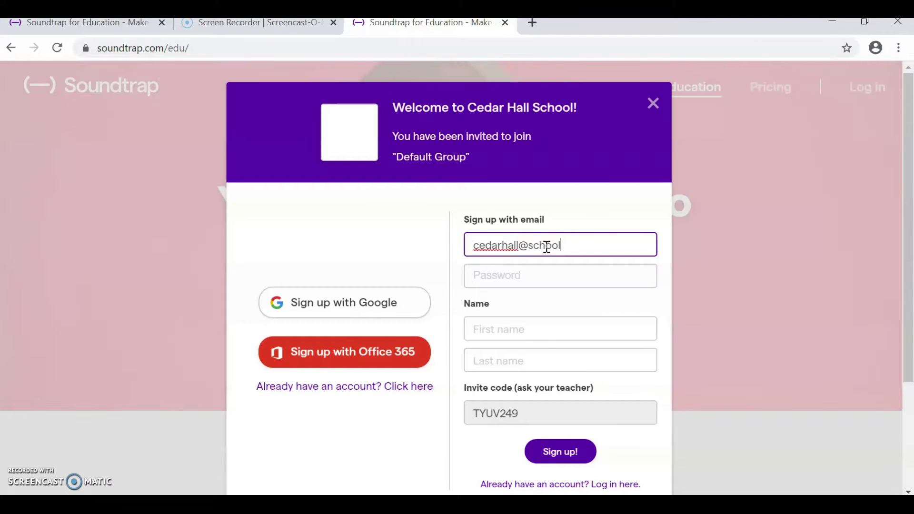
left_click(550, 276)
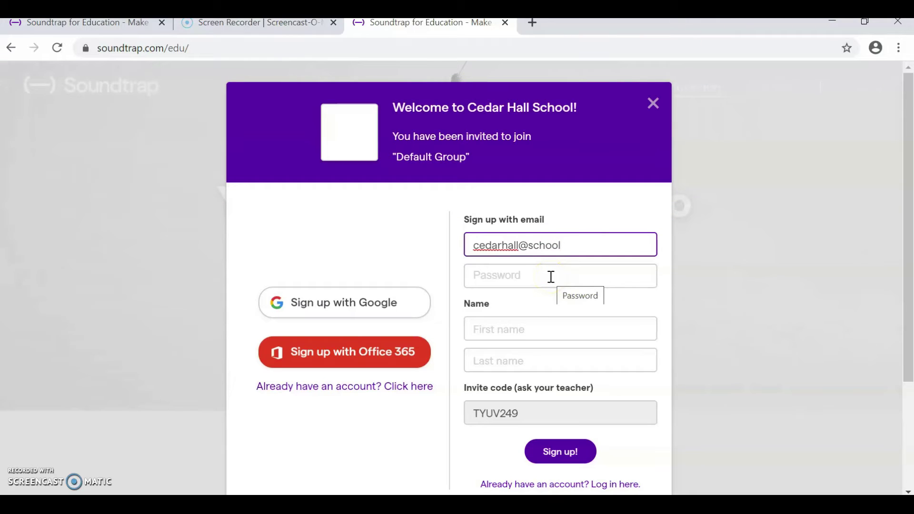
left_click(537, 326)
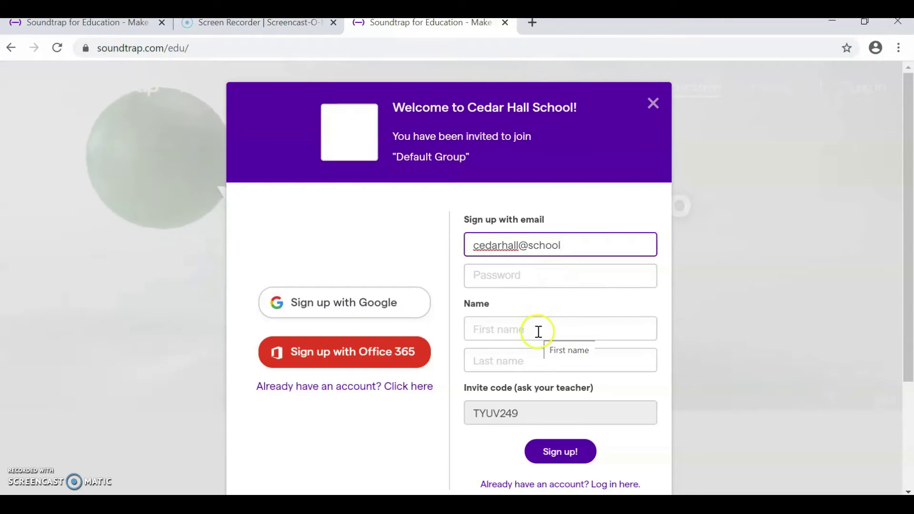
left_click(537, 359)
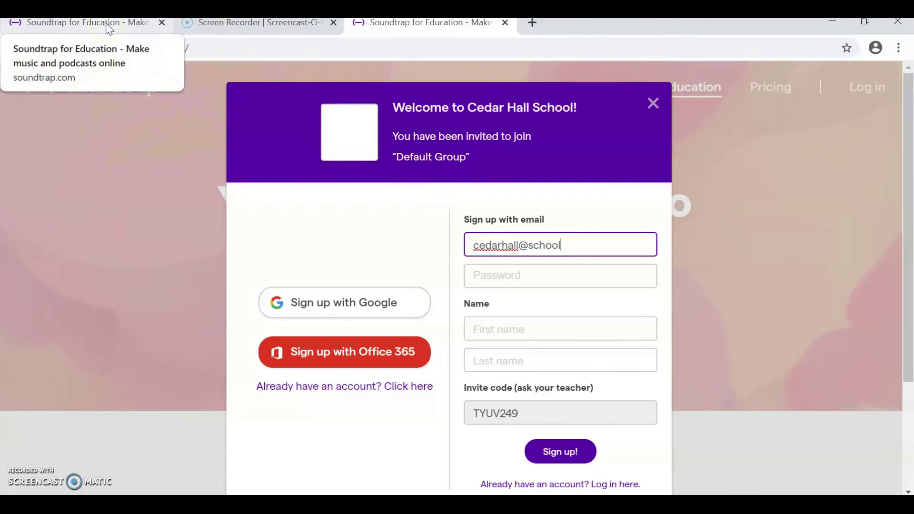
left_click(107, 26)
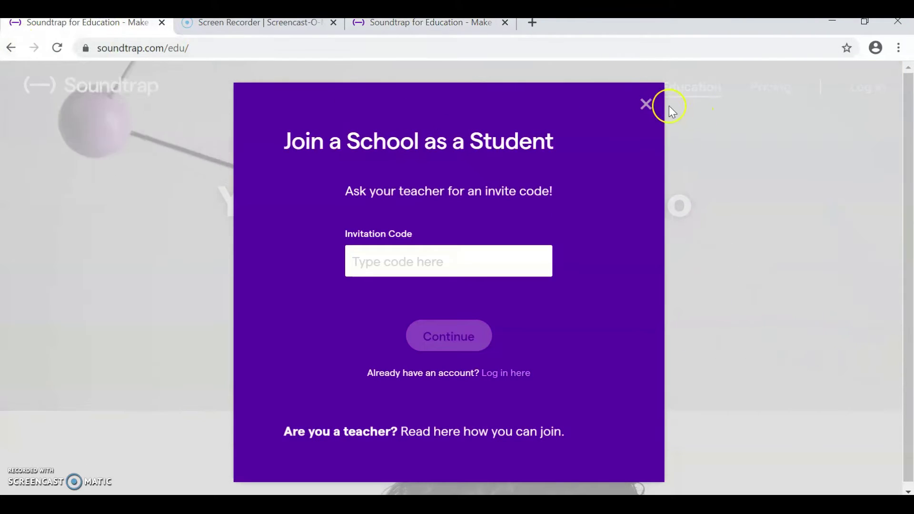
Dismiss the student and teacher sign-up dialogs and bring up the log-in form.
left_click(645, 103)
left_click(338, 286)
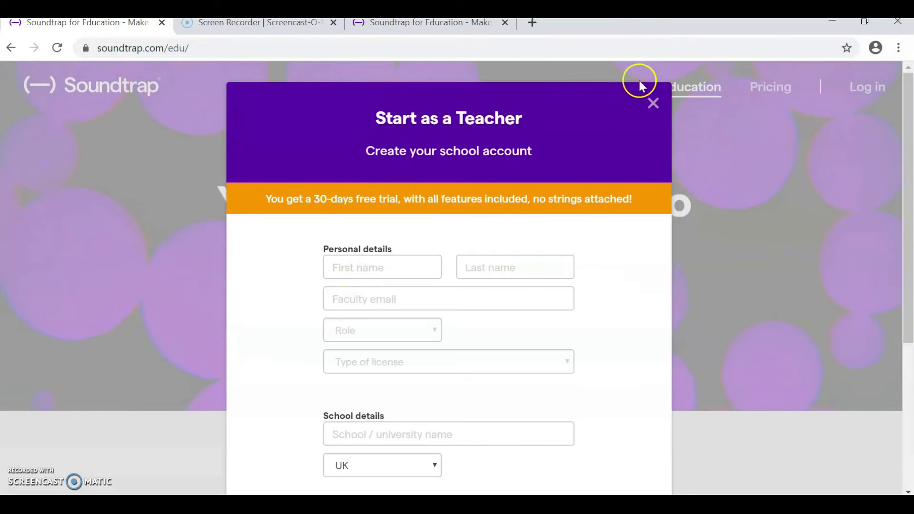
left_click(653, 101)
left_click(849, 89)
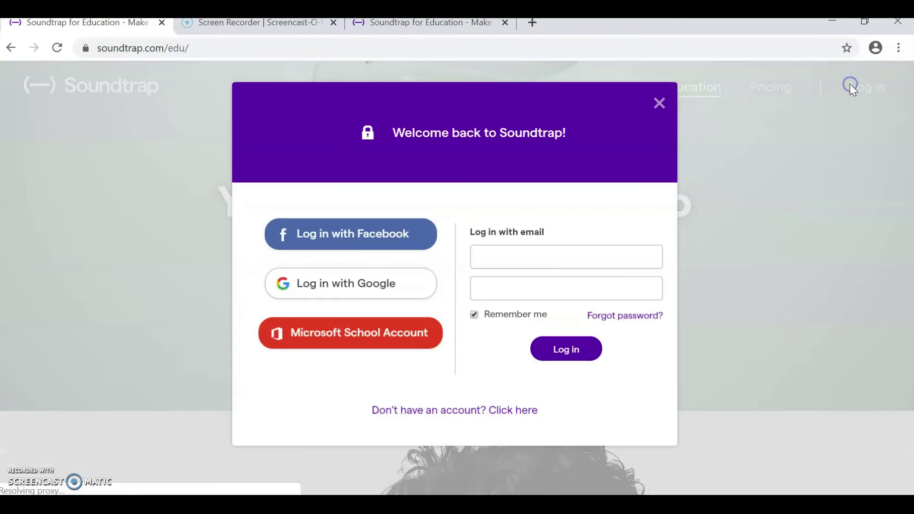
Log in with the teacher's account e-mail and password.
left_click(601, 253)
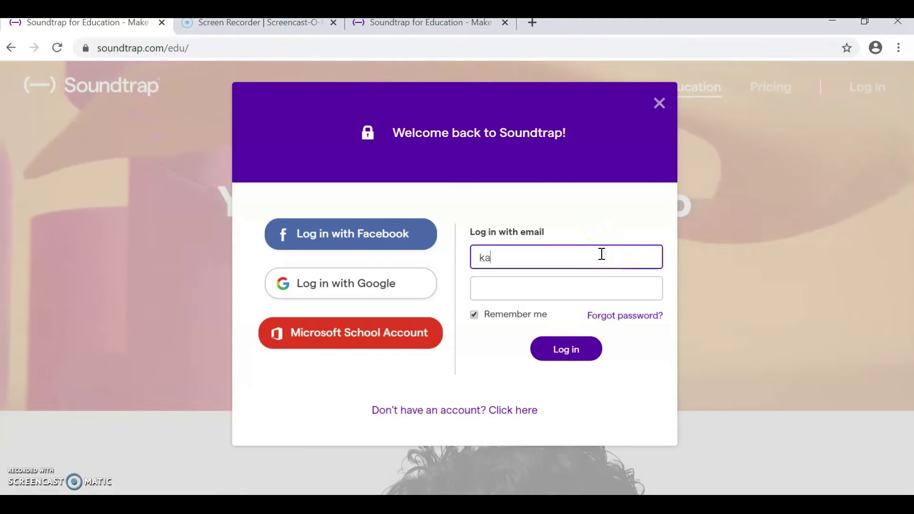
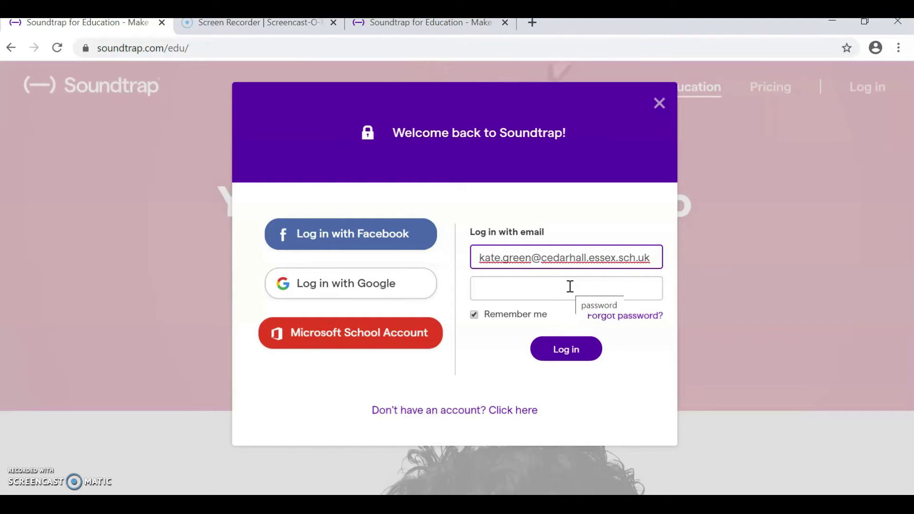
left_click(570, 286)
type("•••••••••••")
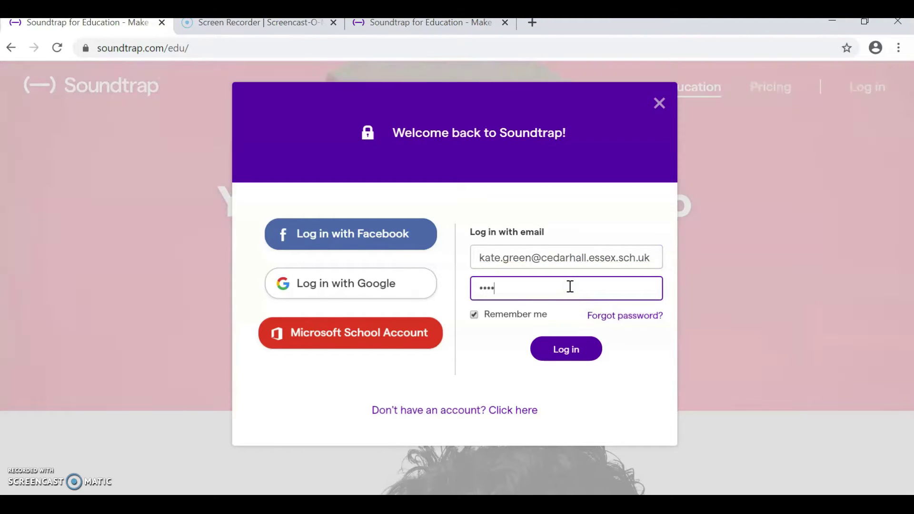
left_click(558, 352)
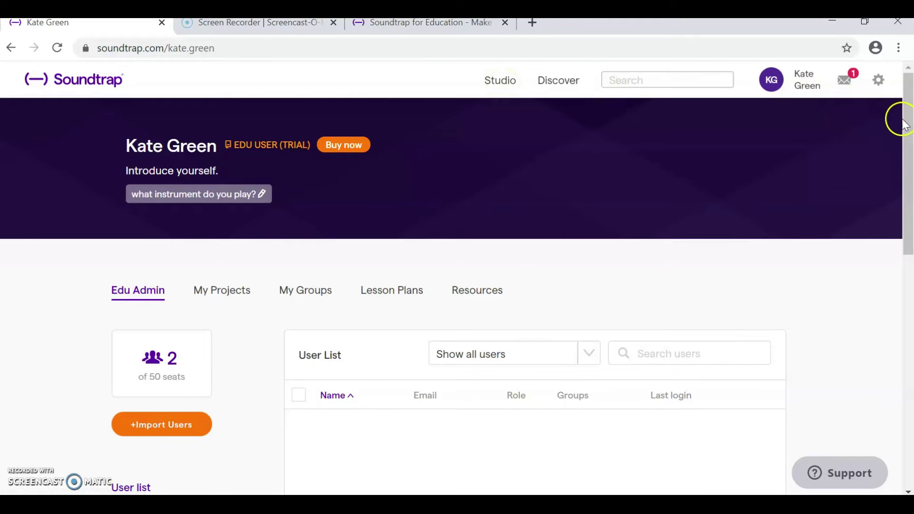
Scroll the teacher profile page, then go to the Soundtrap Studio.
mouse_move(907, 122)
left_mouse_down()
mouse_move(910, 245)
mouse_move(908, 118)
left_mouse_up()
left_click(510, 85)
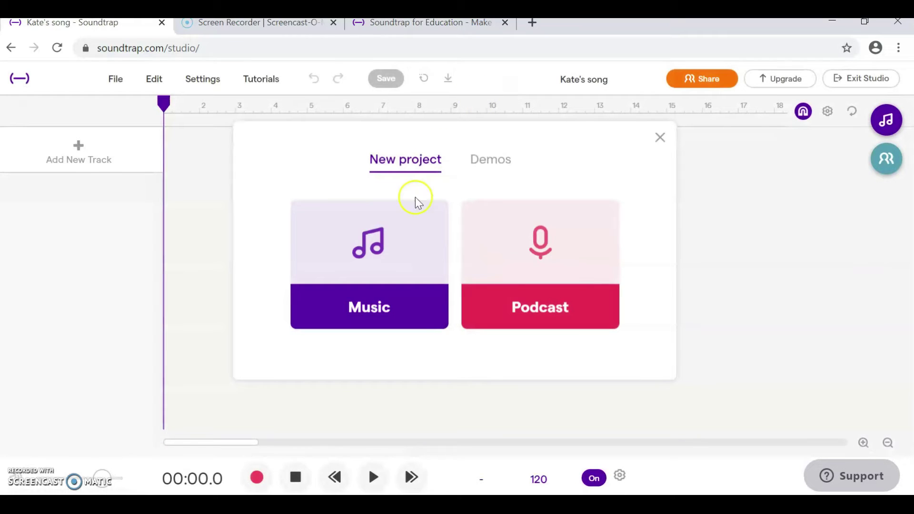
Create a new Music project and launch the Patterns beat maker.
left_click(365, 308)
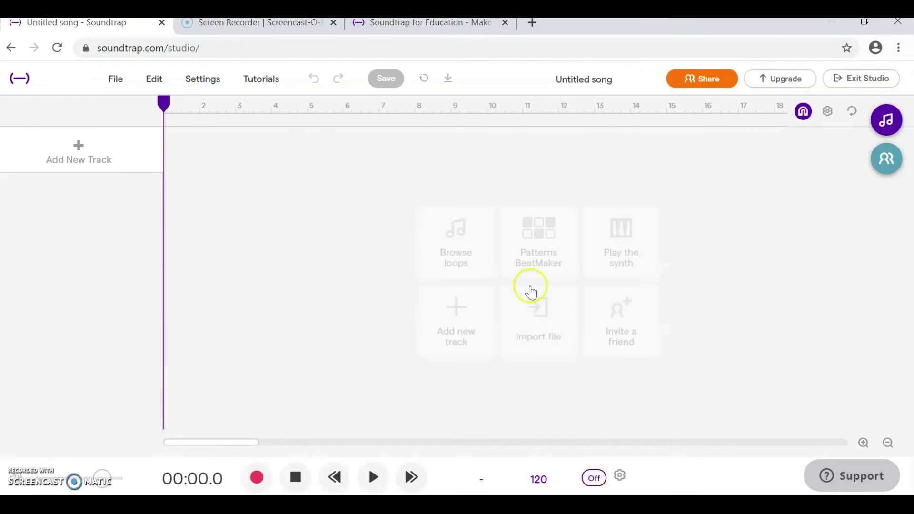
left_click(531, 280)
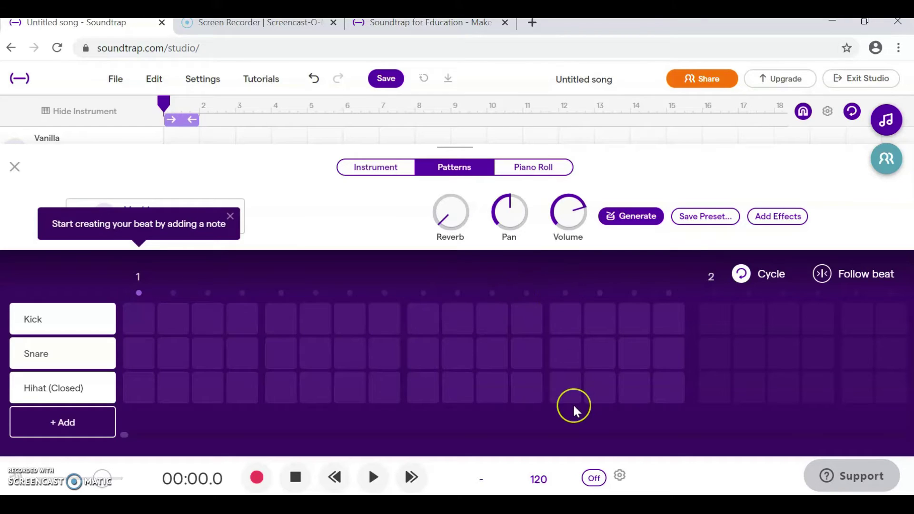
Place Kick notes on steps 1 and 9 and Snare notes on steps 5 and 13.
mouse_move(90, 361)
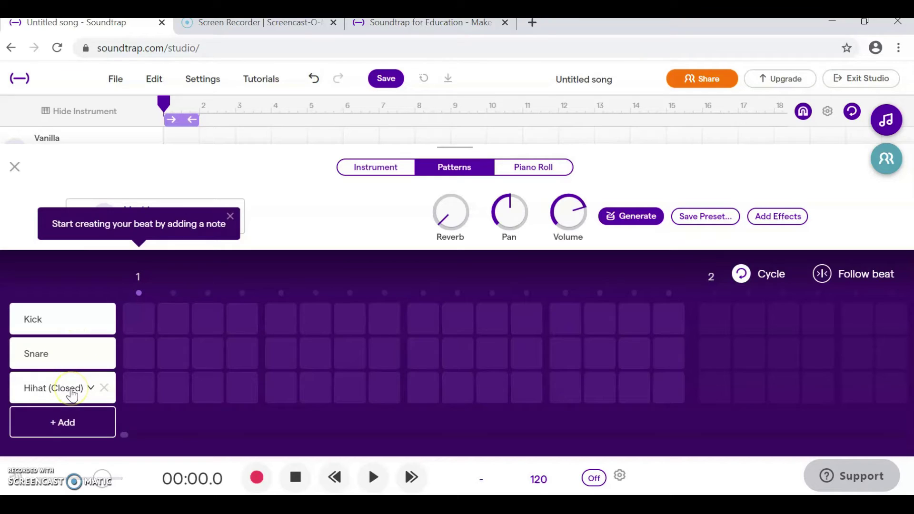
left_click(137, 328)
left_click(419, 317)
left_click(282, 354)
left_click(564, 353)
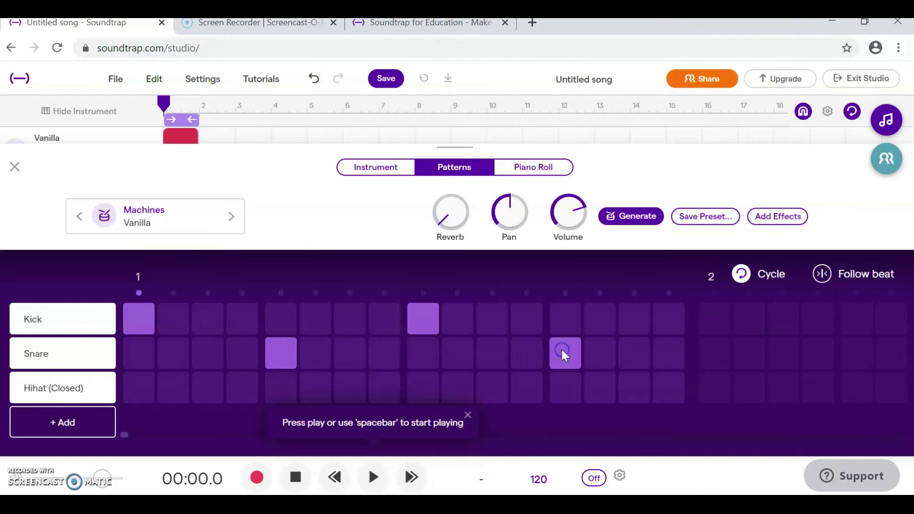
Fill the Hihat (Closed) row on all sixteen steps.
left_click(143, 391)
left_click(174, 394)
left_click(205, 392)
left_click(243, 389)
left_click(281, 390)
left_click(312, 392)
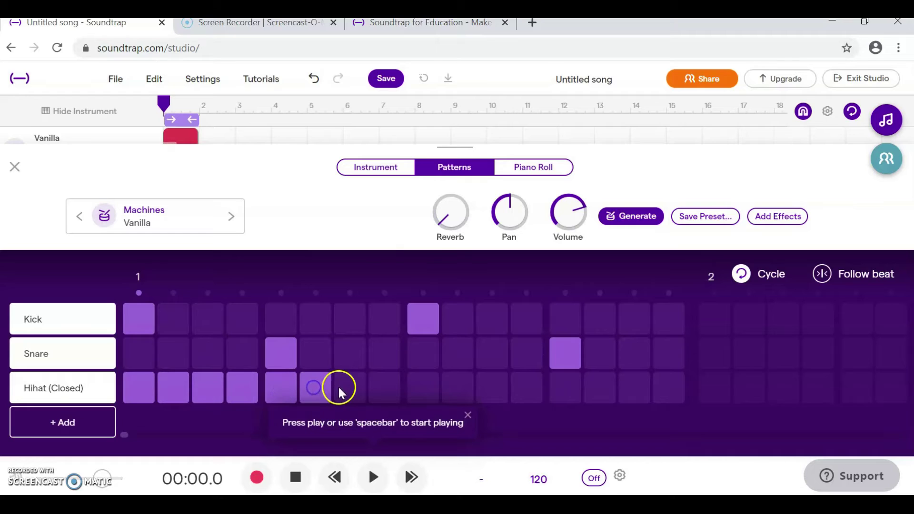
left_click(346, 389)
left_click(383, 393)
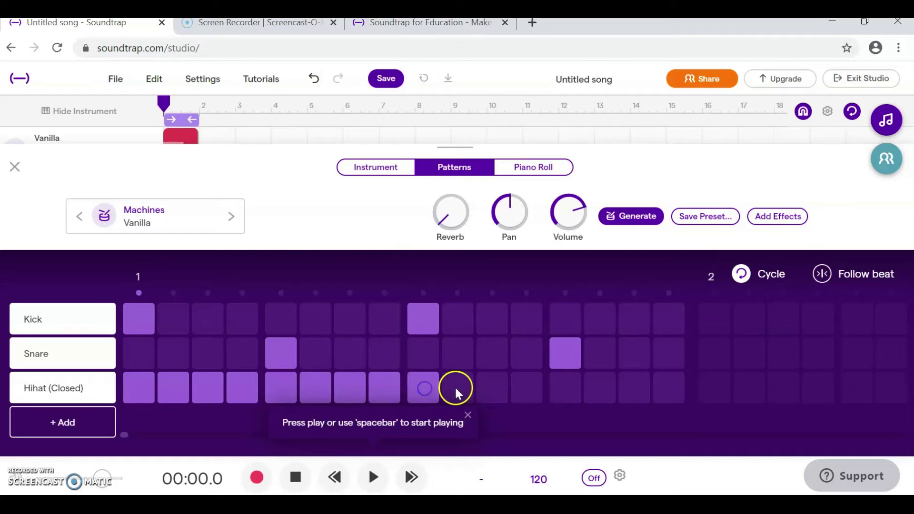
left_click(524, 390)
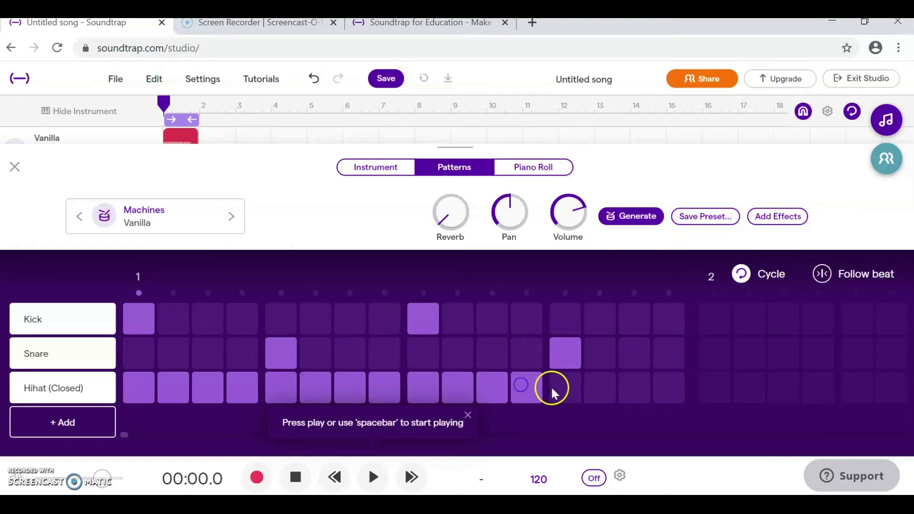
left_click(564, 393)
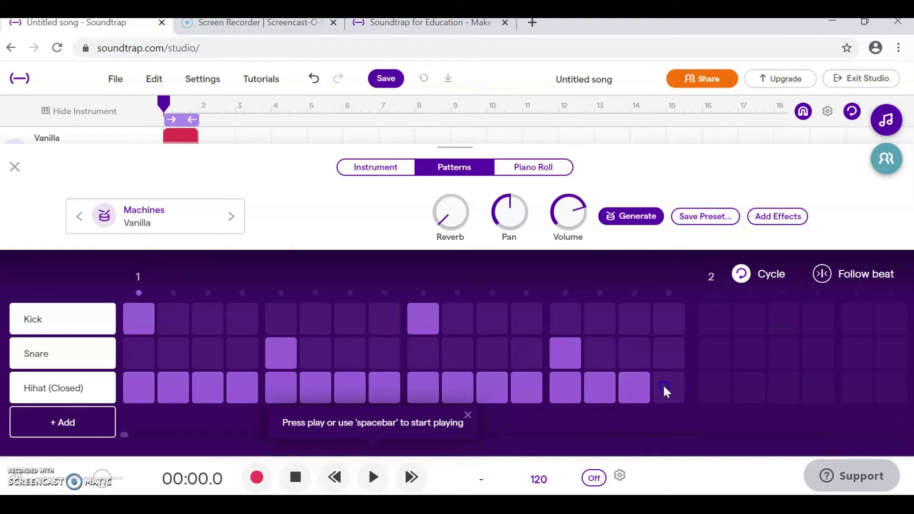
left_click(179, 141)
Close the beat maker and loop the Vanilla drum clip and playback cycle to bar 9.
left_click(14, 168)
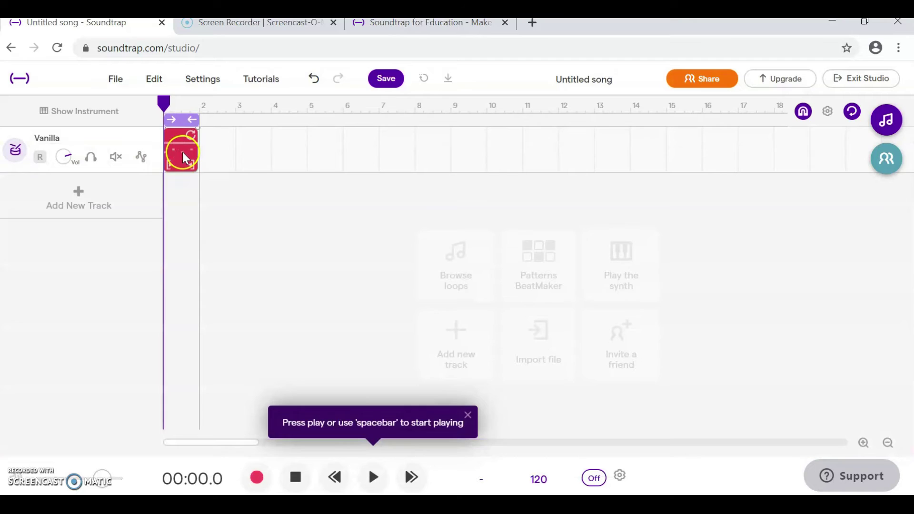
left_click_drag(190, 121, 444, 118)
mouse_move(193, 136)
left_click_drag(192, 135, 446, 128)
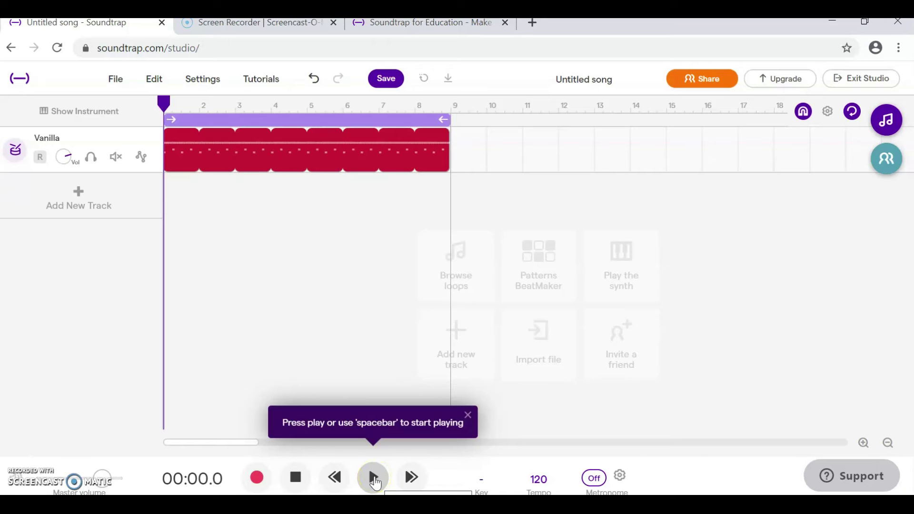
Play the drum pattern and stop playback at 00:09.3.
left_click(374, 479)
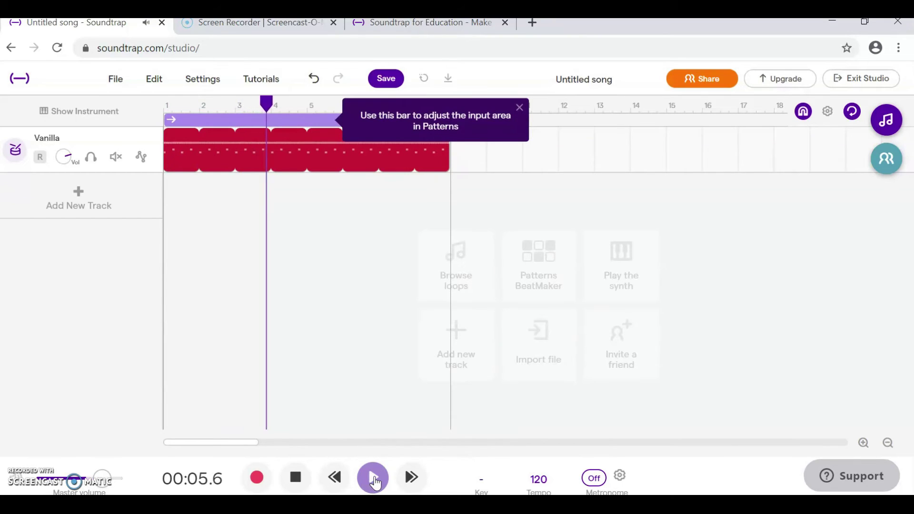
left_click(284, 480)
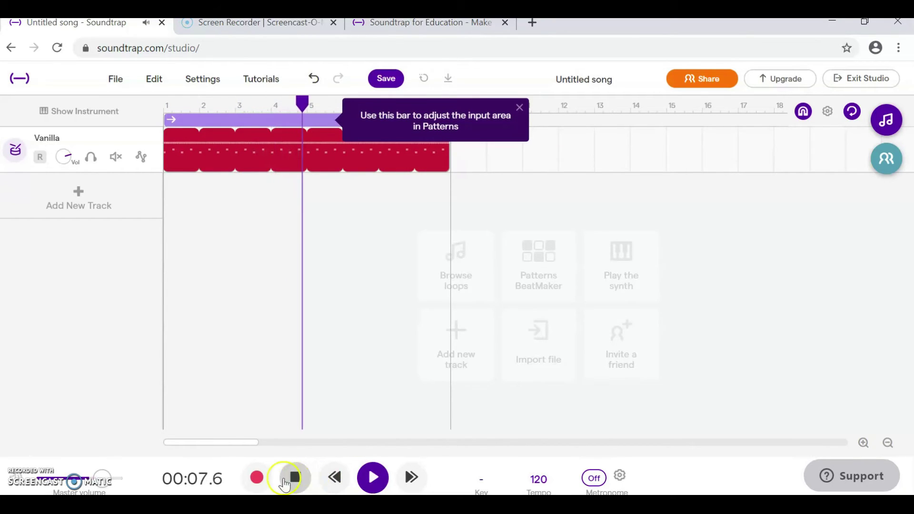
left_click(293, 485)
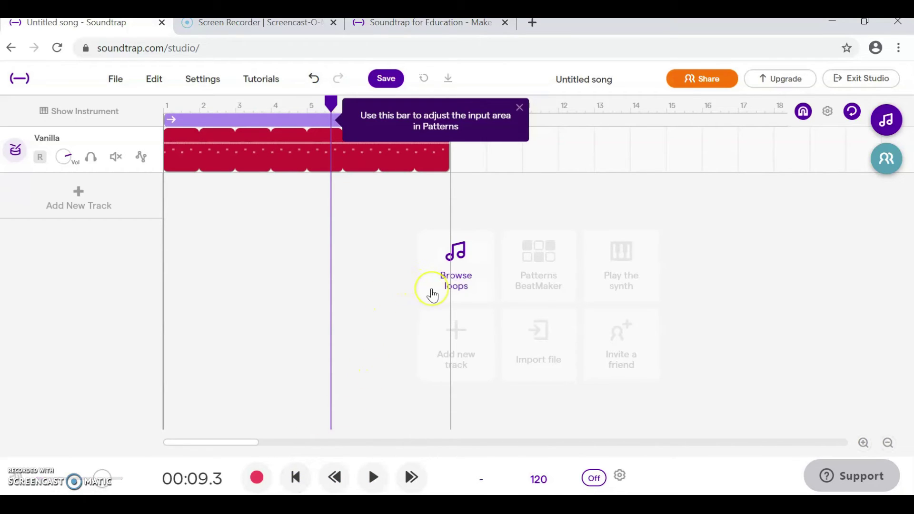
Open the loop library and filter it to Featured Bass loops.
left_click(432, 295)
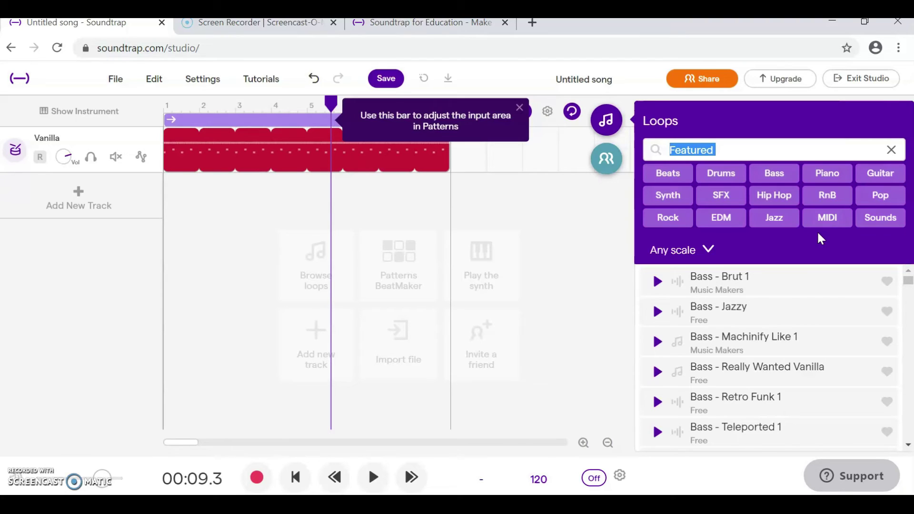
left_click(722, 182)
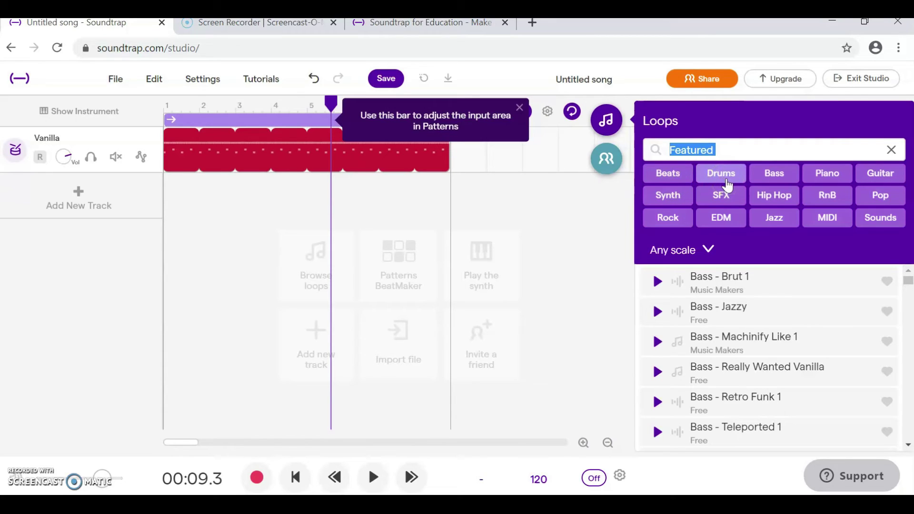
left_click(324, 159)
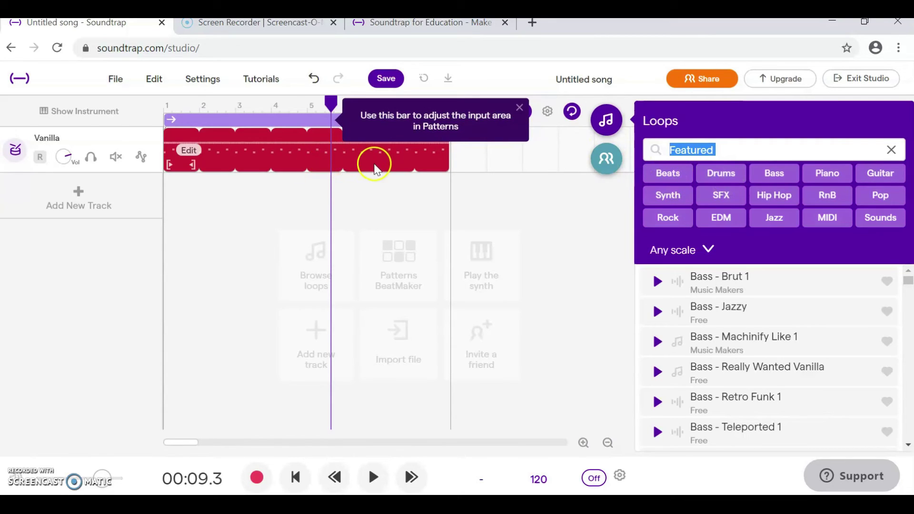
left_click(723, 176)
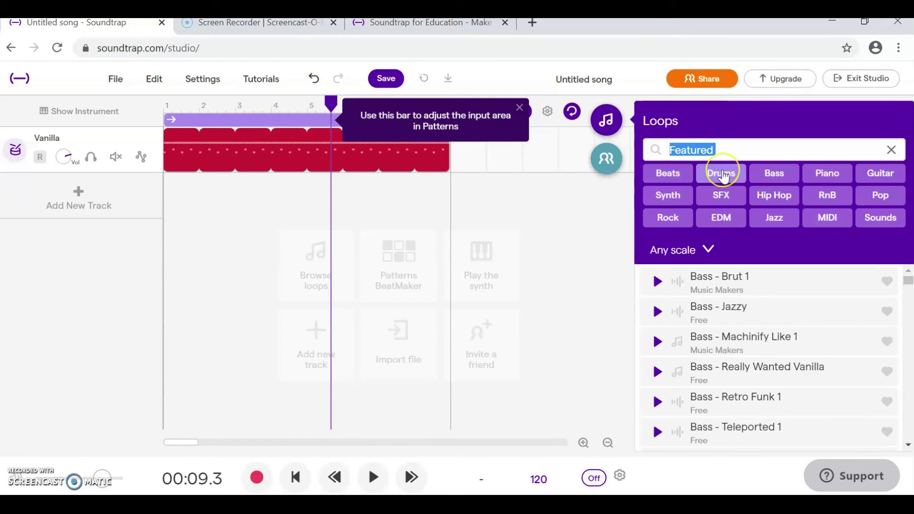
left_click(777, 178)
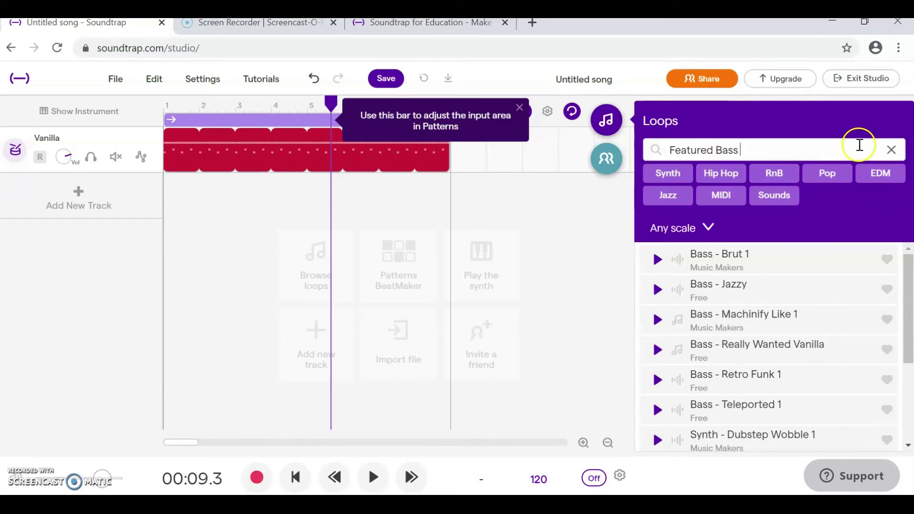
Clear the loop search and filter the loops to Bass and Hip Hop.
left_click(890, 150)
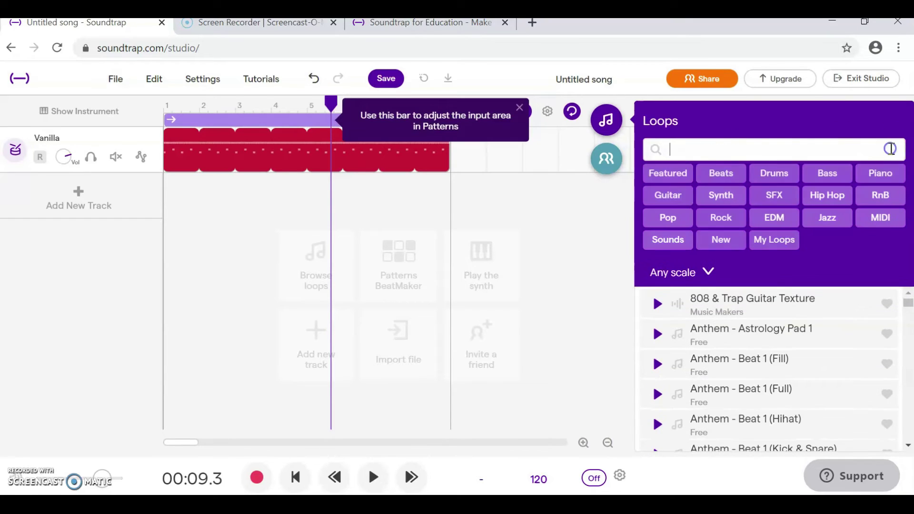
left_click(830, 174)
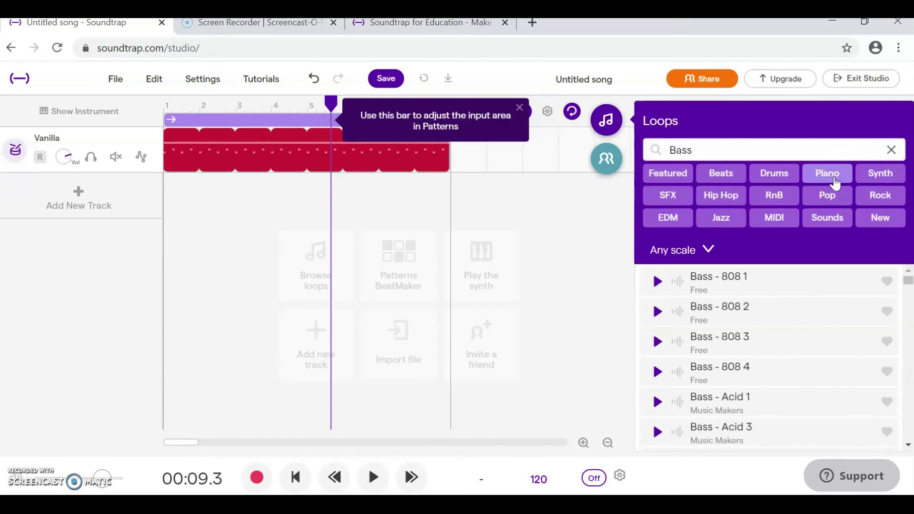
left_click(723, 202)
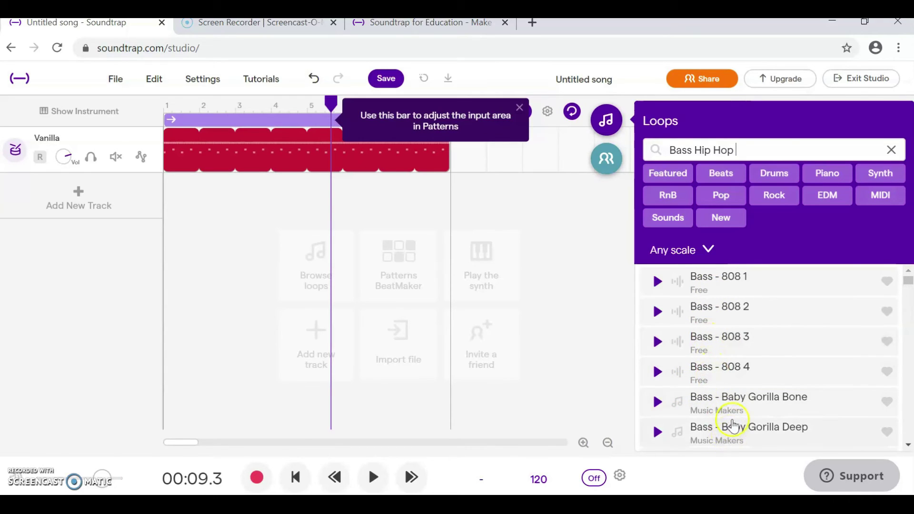
Preview the Bass - 808 2 loop and add it as a new track.
left_click(659, 315)
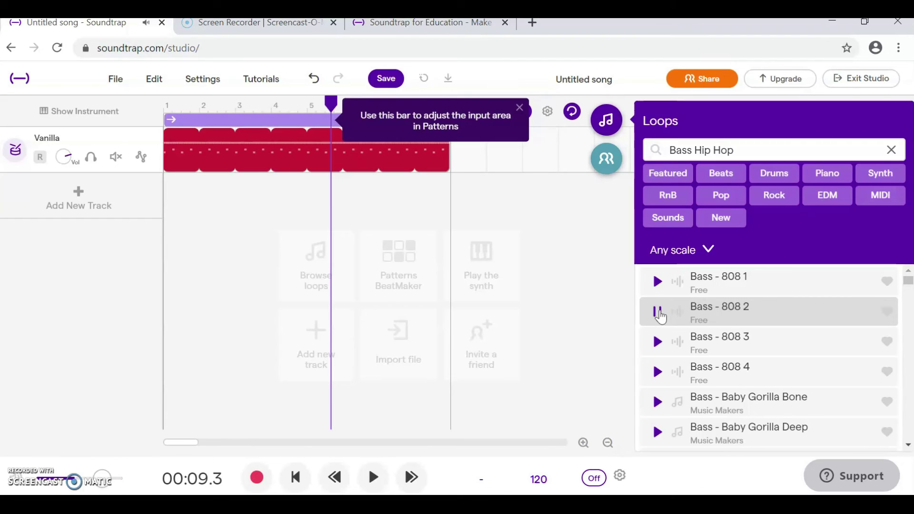
key("XF86AudioRaiseVolume")
key("XF86AudioRaiseVolume")
key("XF86AudioRaiseVolume")
key("XF86AudioRaiseVolume")
key("XF86AudioRaiseVolume")
key("XF86AudioRaiseVolume")
key("XF86AudioRaiseVolume")
key("XF86AudioRaiseVolume")
key("XF86AudioLowerVolume")
key("XF86AudioLowerVolume")
key("XF86AudioLowerVolume")
key("XF86AudioLowerVolume")
key("XF86AudioLowerVolume")
key("XF86AudioLowerVolume")
left_click(681, 316)
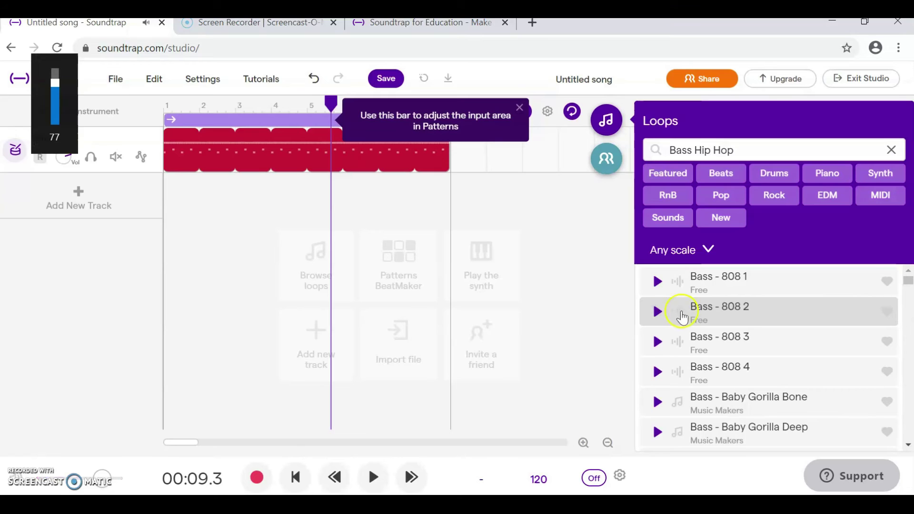
double_click(721, 311)
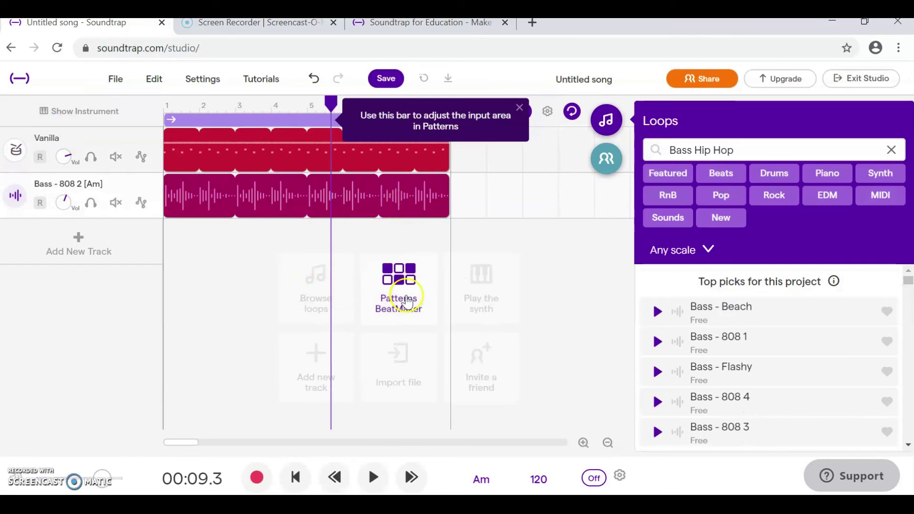
Clear the Bass Hip Hop search and filter the loops to Piano and Hip Hop.
left_click(781, 177)
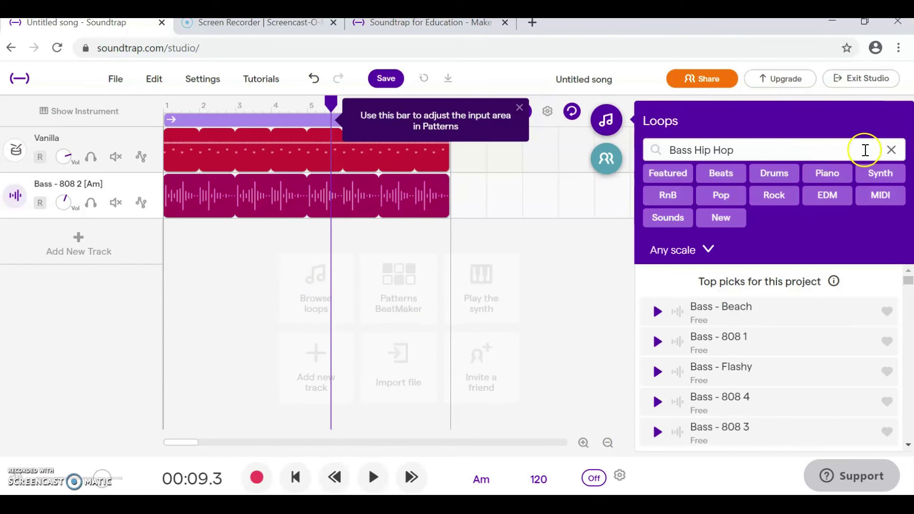
left_click(891, 149)
left_click(871, 174)
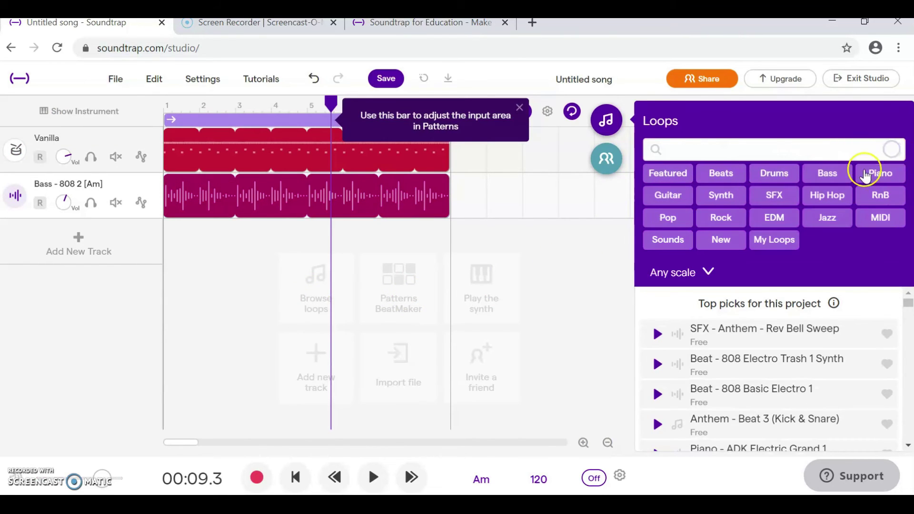
left_click(754, 206)
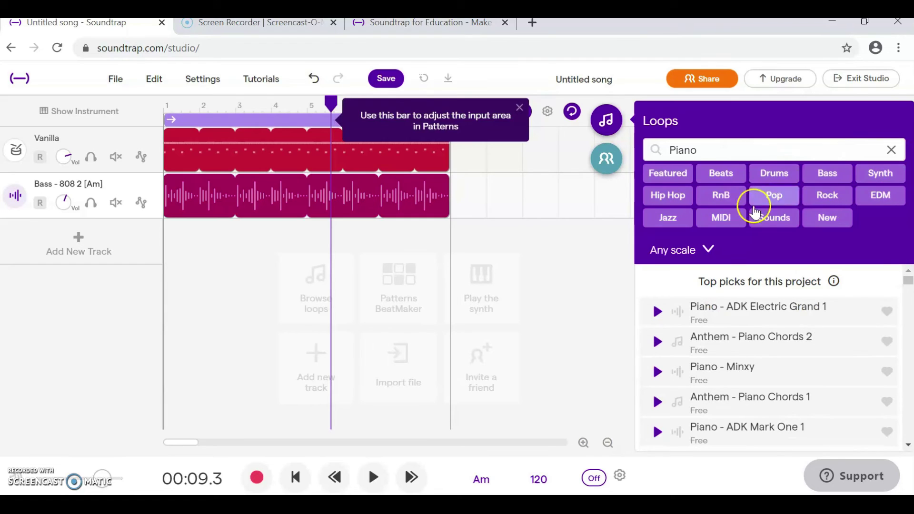
left_click(654, 198)
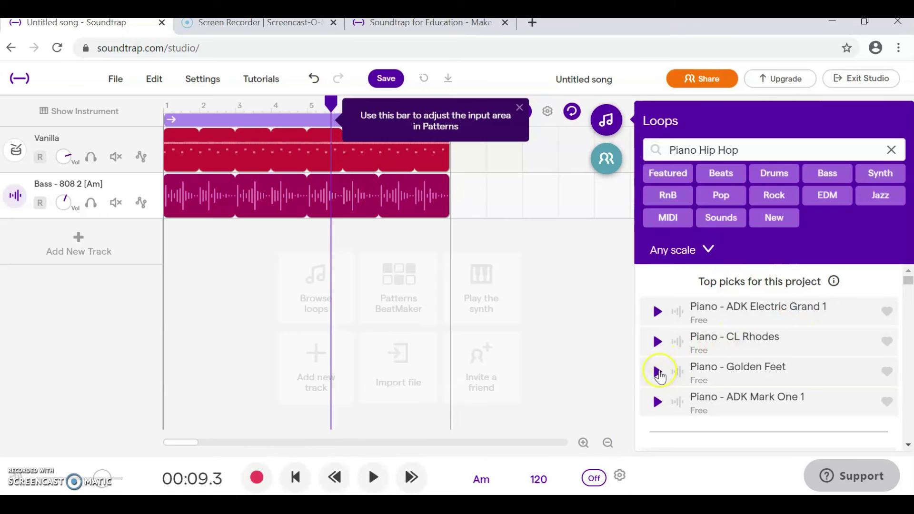
Preview Piano - Golden Feet, add it as a track, and return playback to the start.
left_click(658, 373)
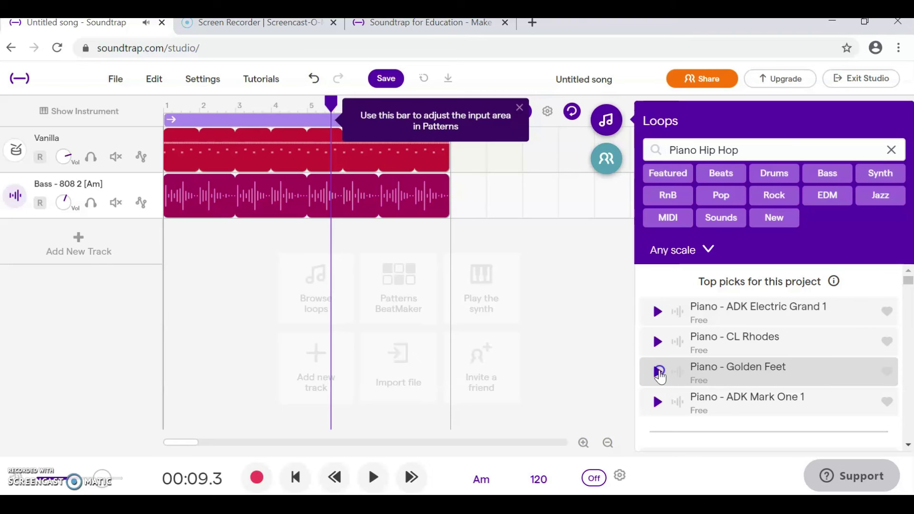
left_click(734, 372)
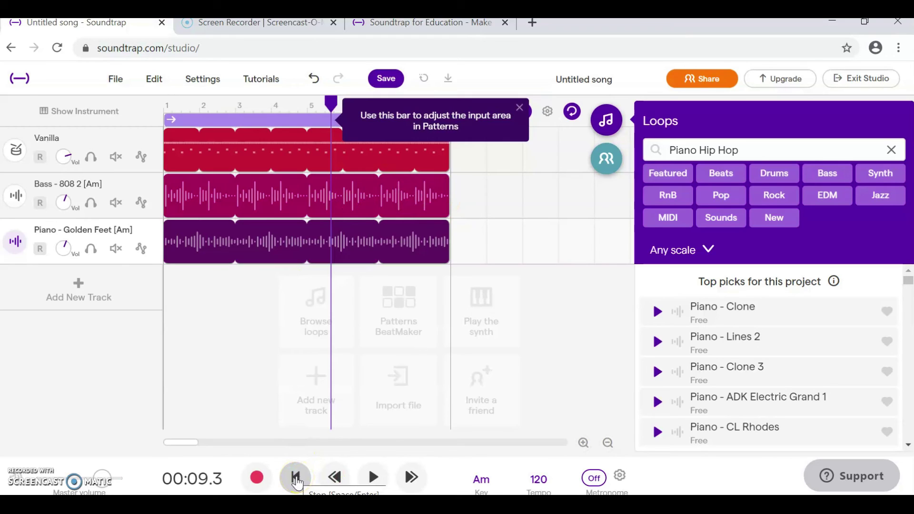
left_click(296, 478)
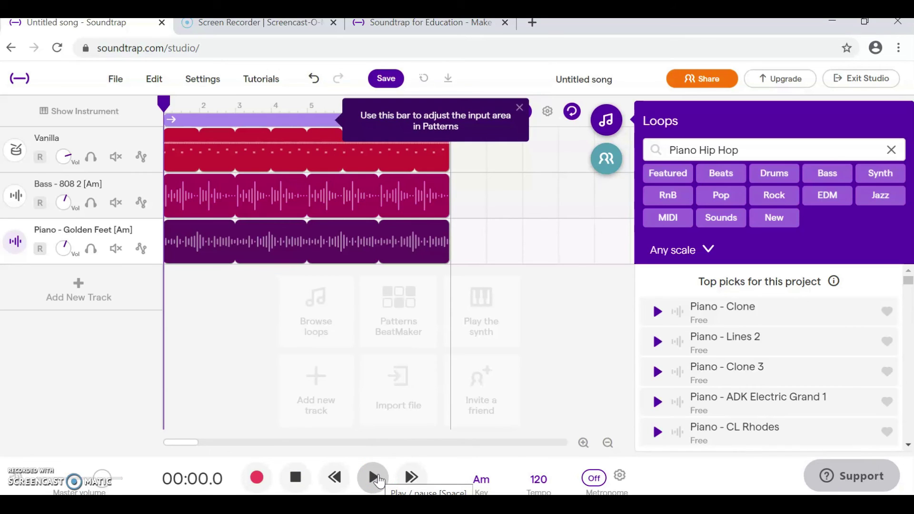
Play the drum, bass and piano tracks through, save the project, and show the File > Export options.
left_click(374, 477)
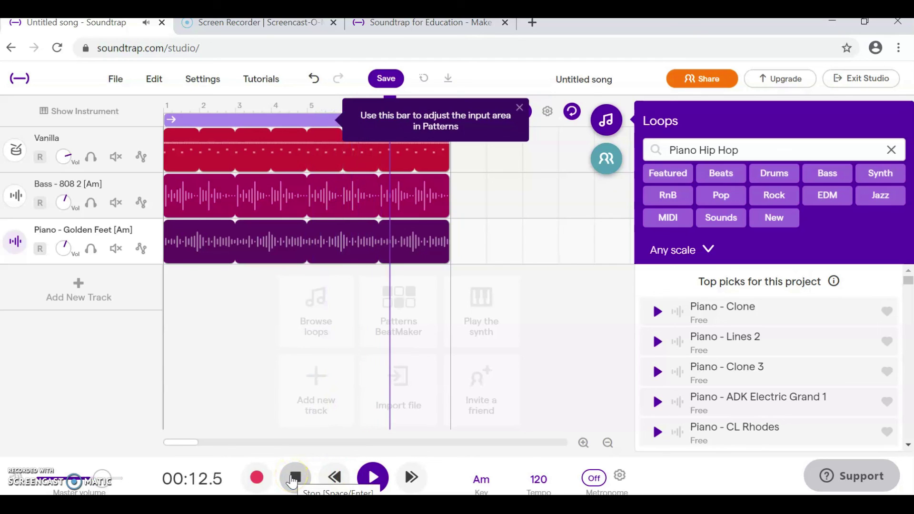
left_click(293, 478)
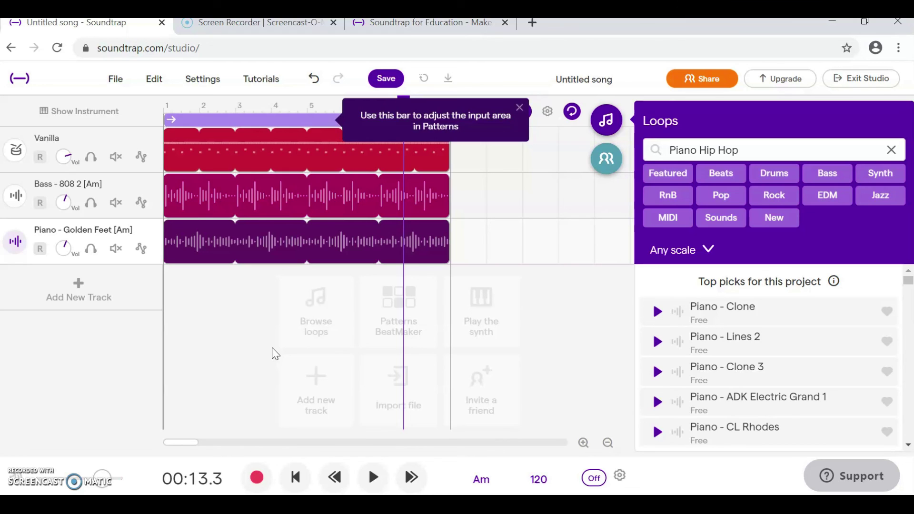
left_click(390, 85)
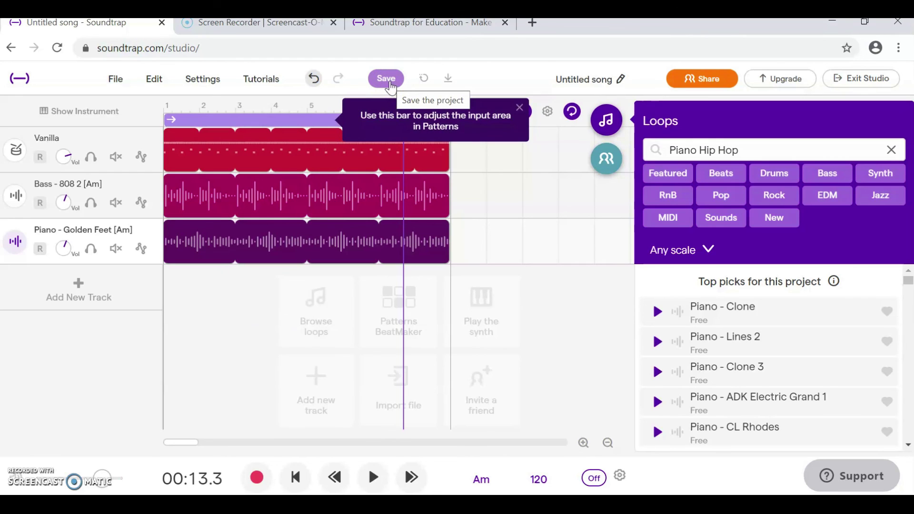
left_click(122, 81)
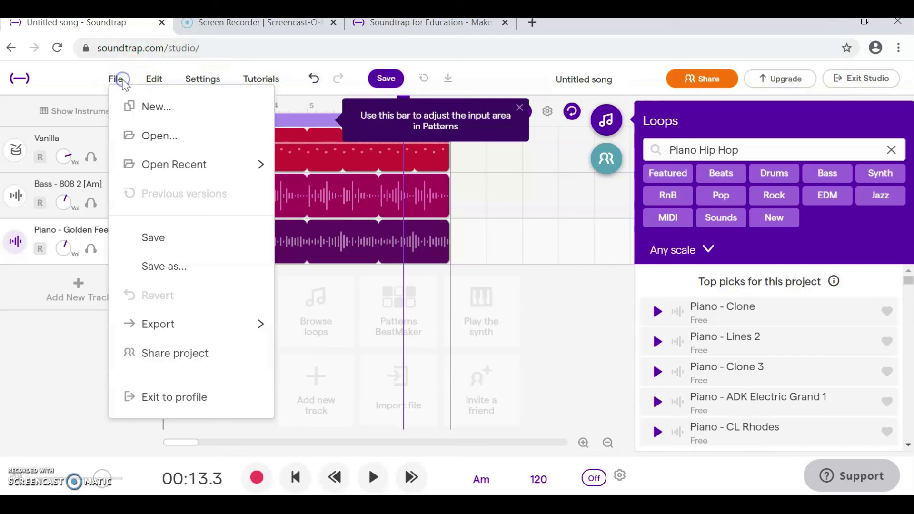
mouse_move(169, 328)
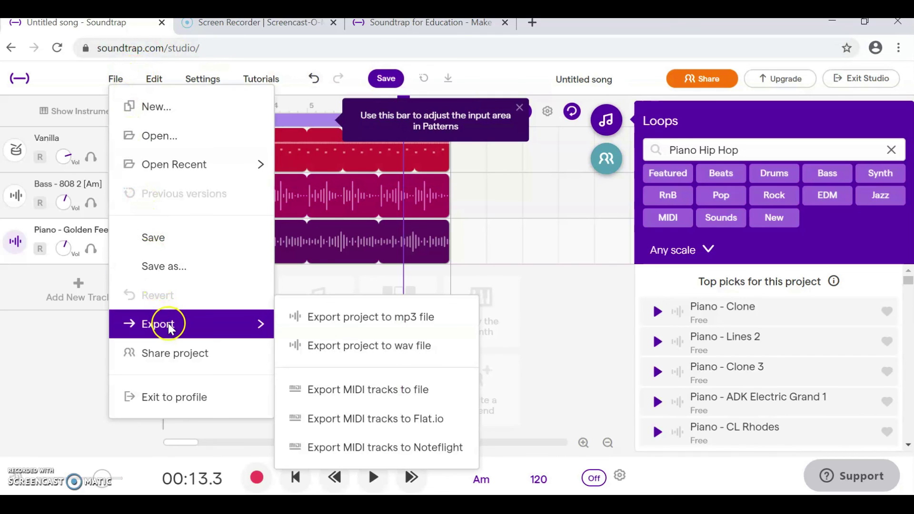